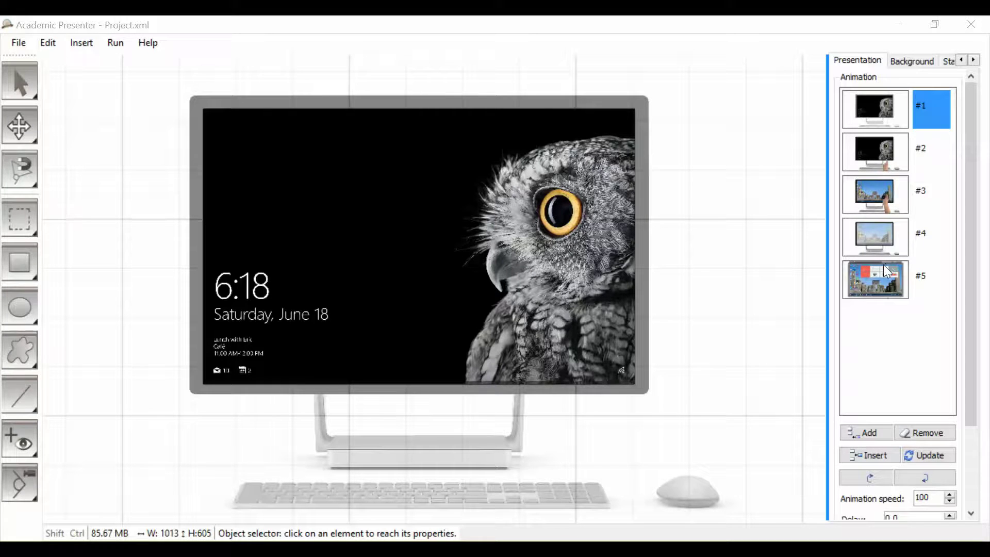
Step: Preview keyframes #2 through #5, ending on the desktop scene with the template slides
click(876, 152)
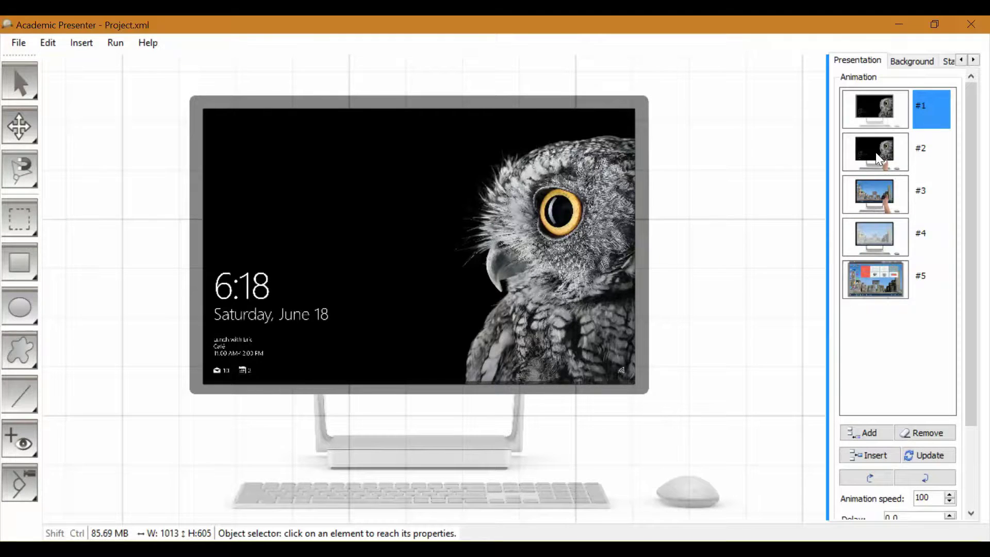
click(884, 194)
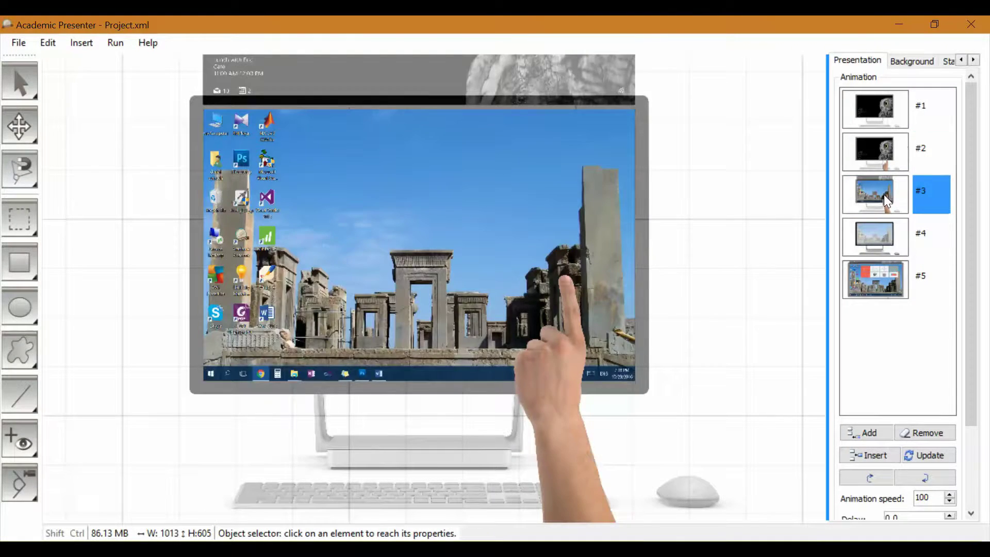
click(886, 237)
click(869, 286)
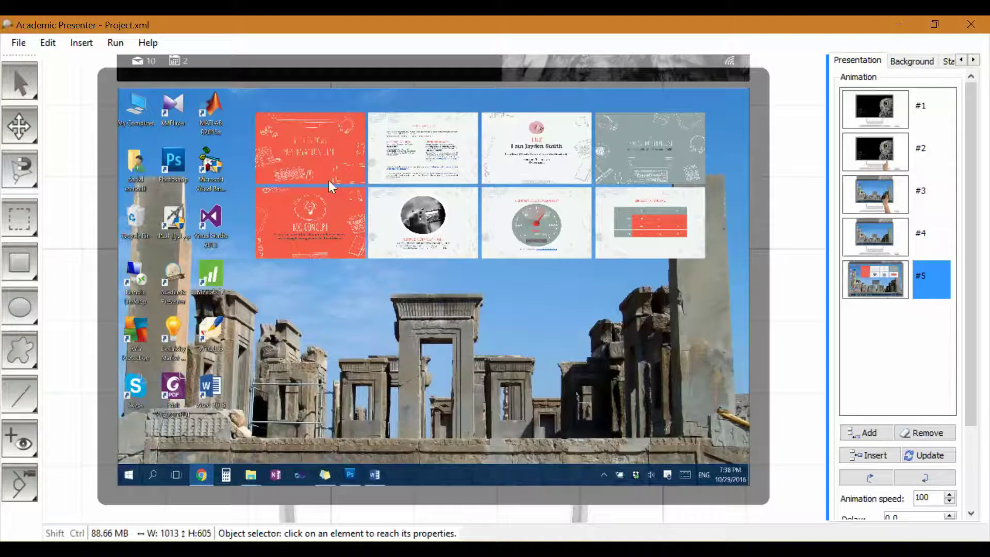
Step: Zoom the view onto the first template slide with Edit > Zoom to Object
click(297, 152)
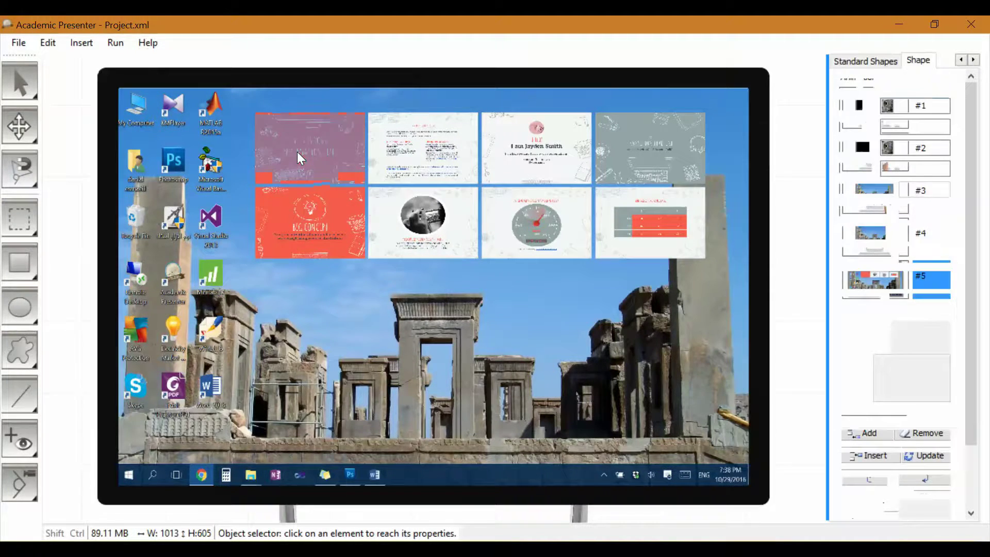
click(46, 42)
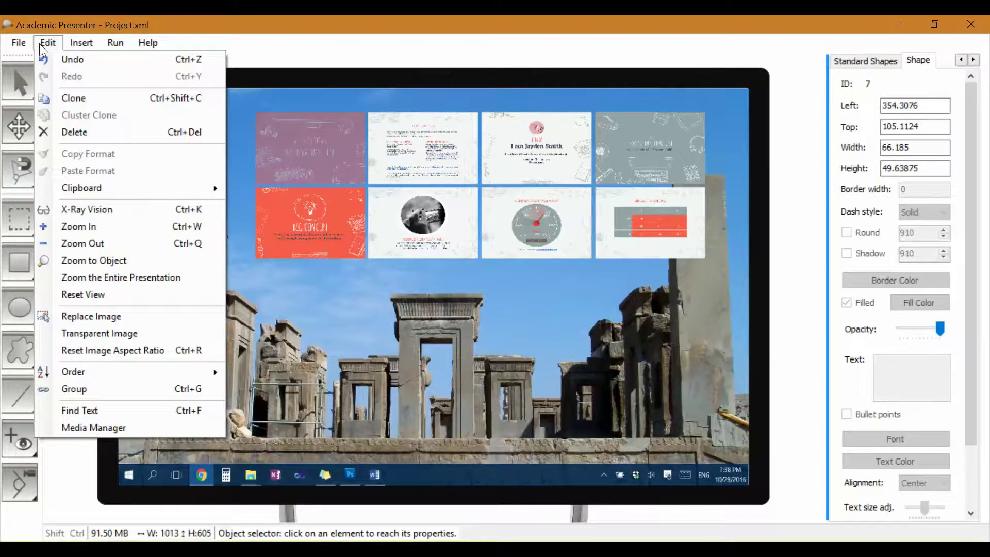
click(86, 260)
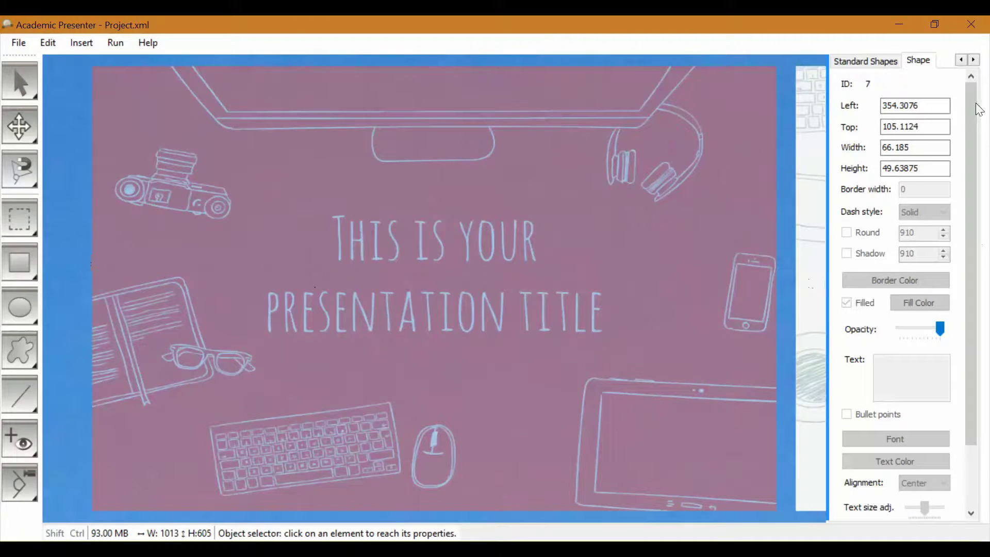
click(961, 60)
click(854, 60)
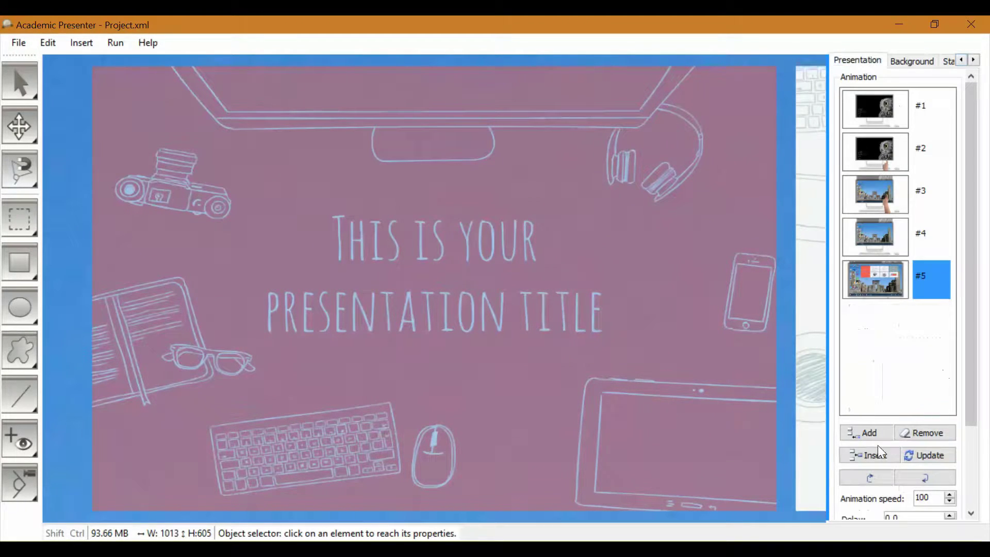
Step: Save the title-slide view as keyframe #6 and pan to the Instructions for use slide
click(868, 437)
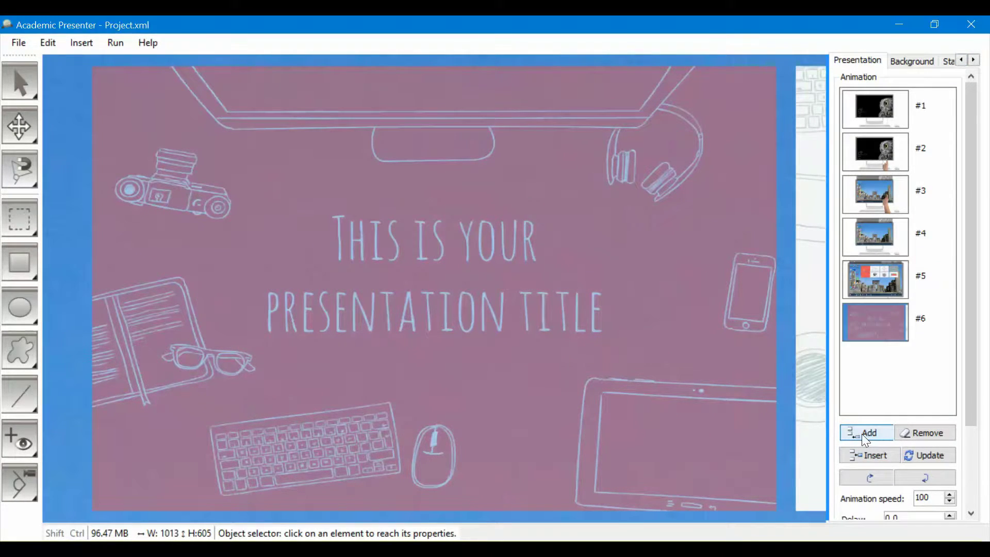
drag(669, 289, 288, 290)
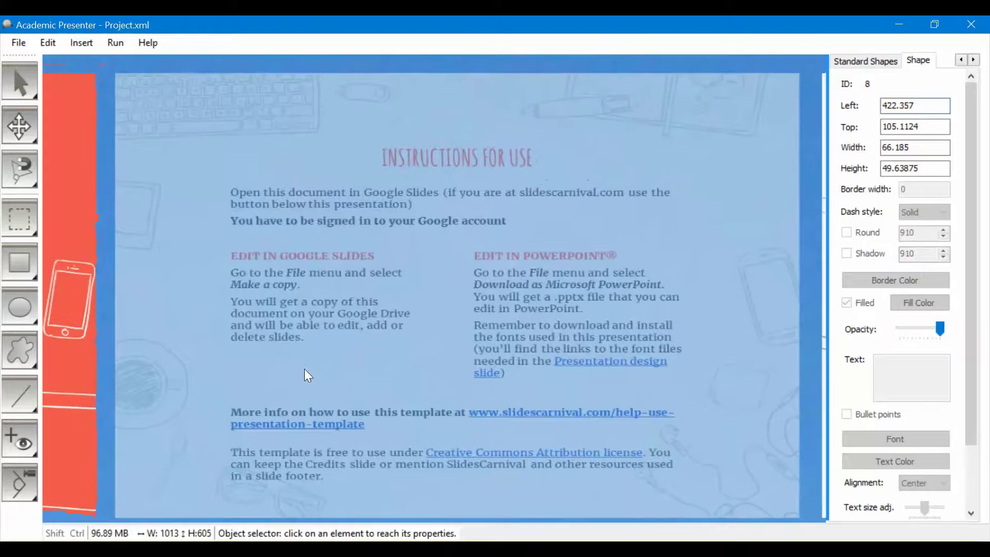
drag(331, 356, 300, 370)
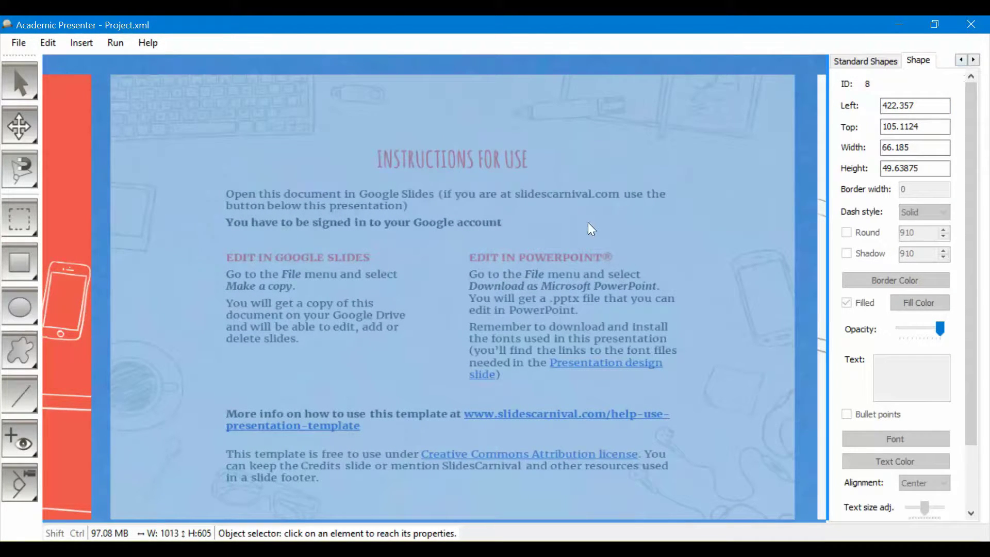
Step: Record the centered Instructions for use view as keyframe #7
click(961, 61)
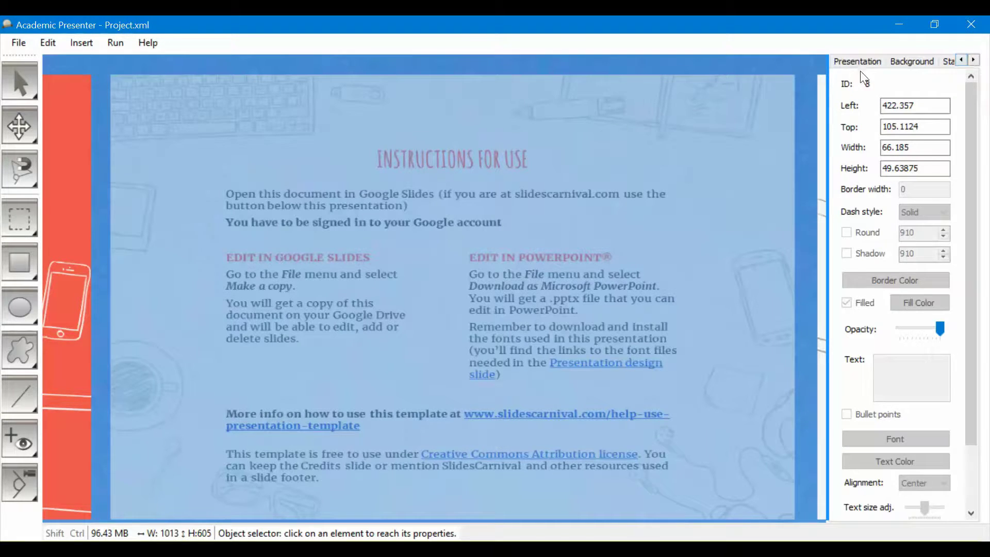
click(858, 61)
click(867, 433)
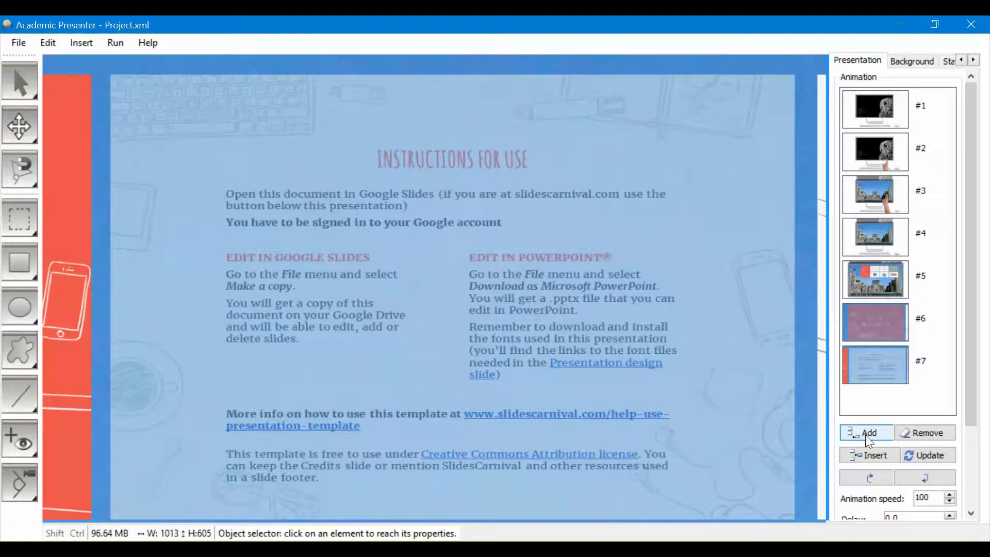
Step: Jump back to keyframe #6's title-slide view and add it as keyframe #8
click(890, 318)
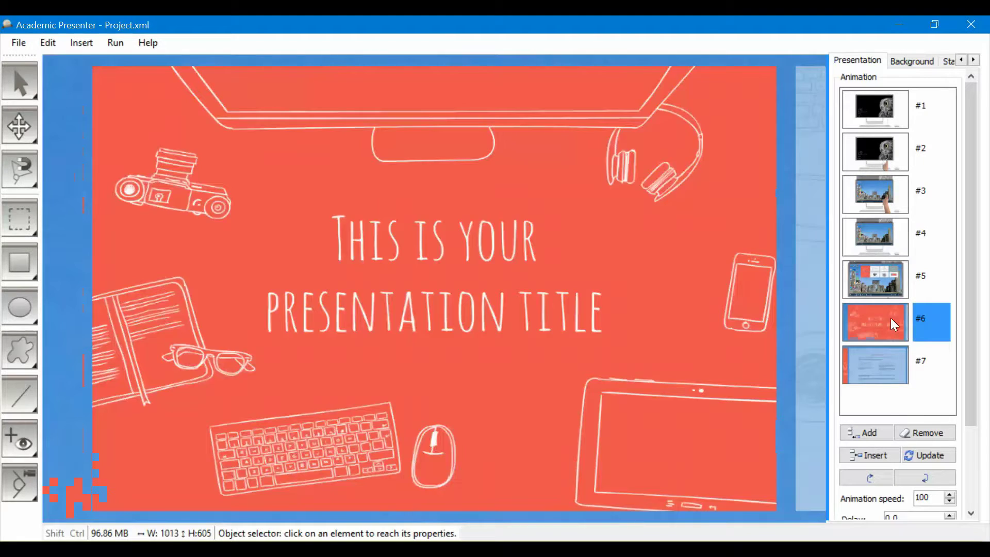
click(881, 433)
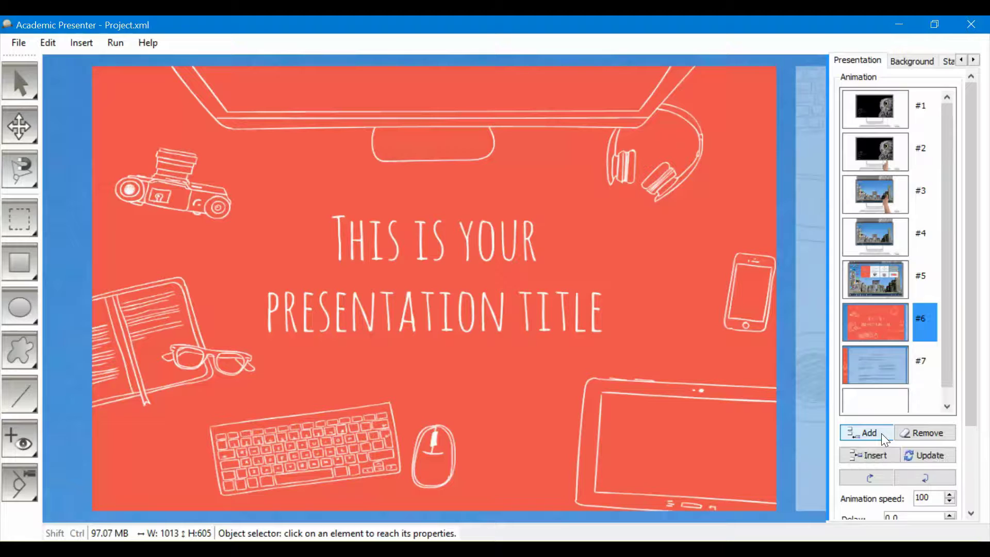
click(887, 401)
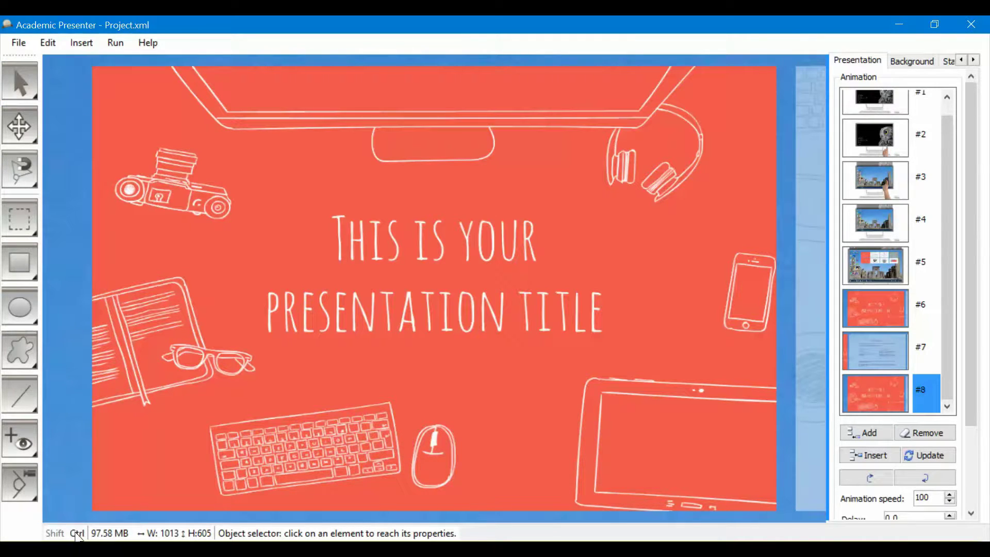
Step: Pan right with Ctrl+Right to the Instructions slide and record it as keyframe #9
key(ctrl+Right)
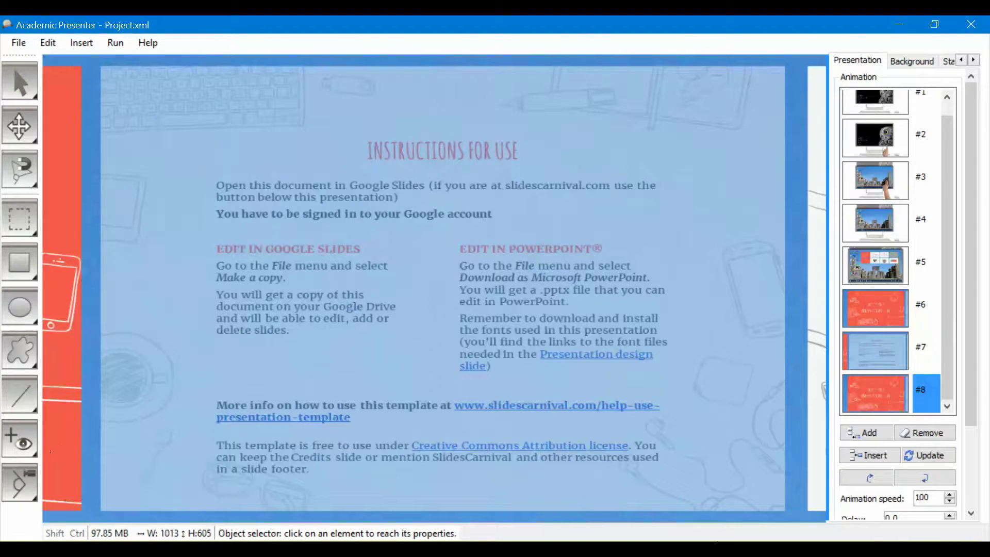
click(877, 433)
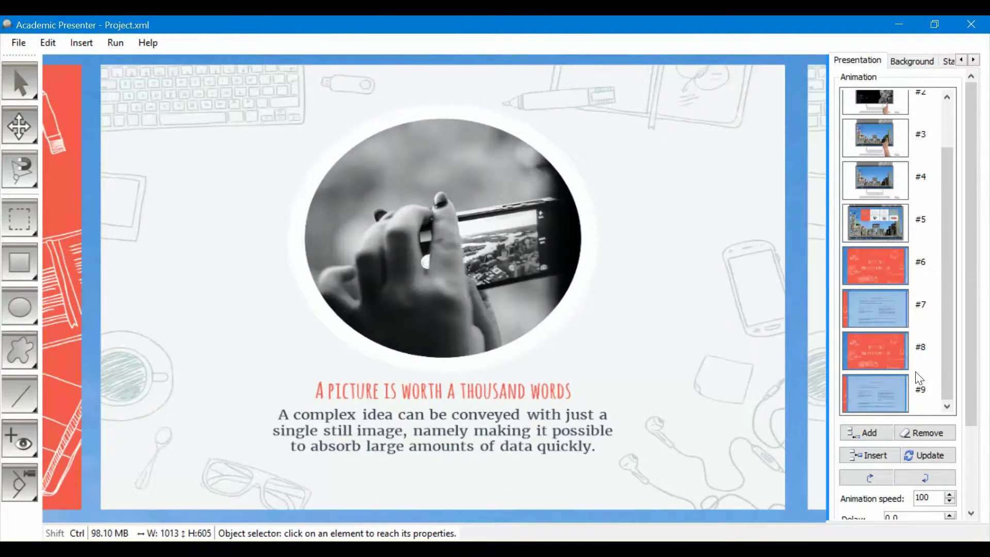
Step: Add the picture slide as keyframe #10 and the speedometer slide as keyframe #11
click(877, 426)
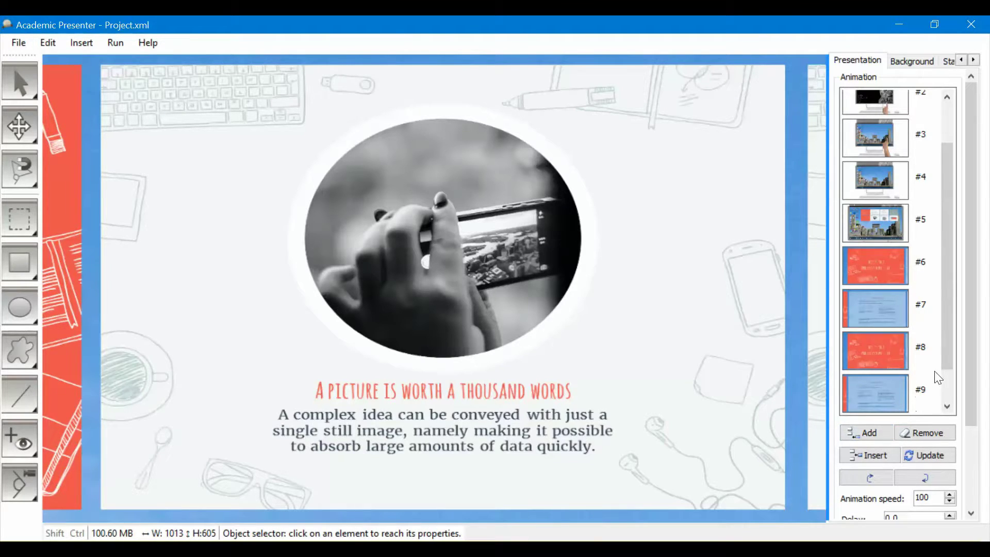
scroll(938, 378, down, 1)
click(897, 391)
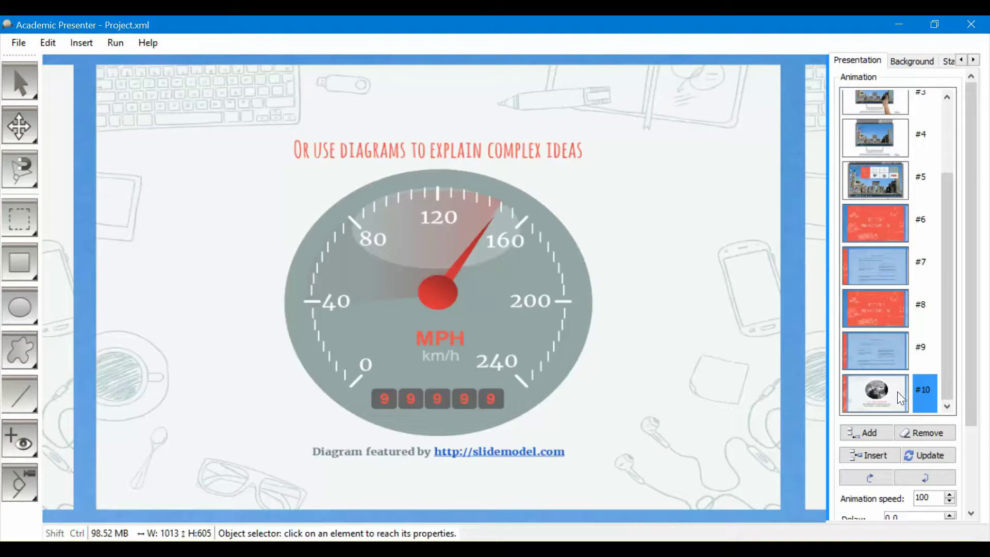
click(879, 436)
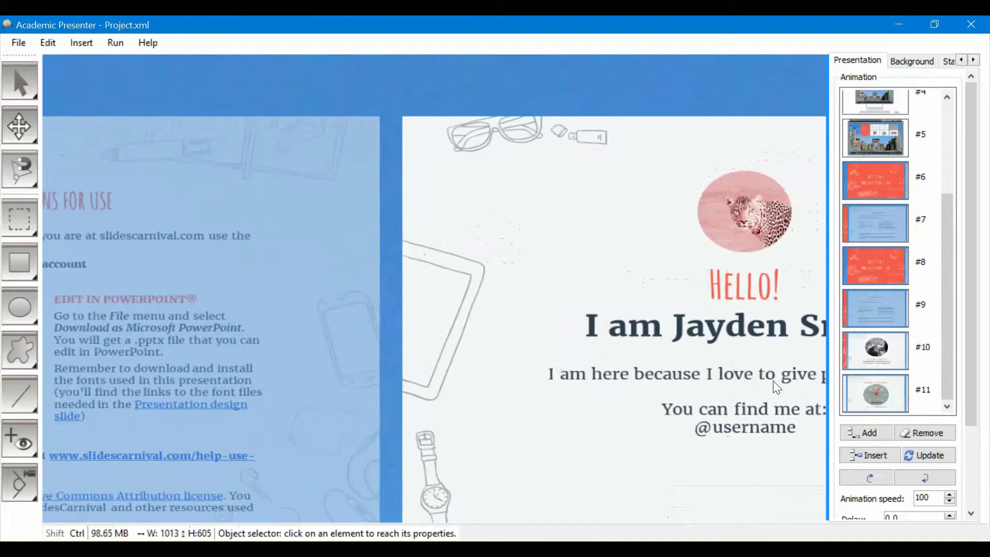
scroll(888, 336, up, 3)
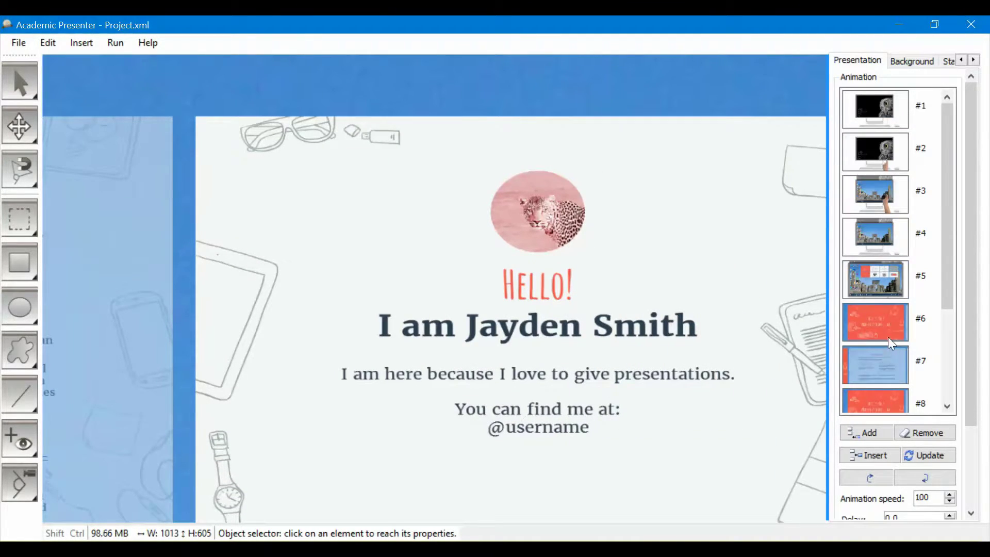
Step: Return to keyframe #1, the owl desktop scene, and bring up the Run options
click(880, 121)
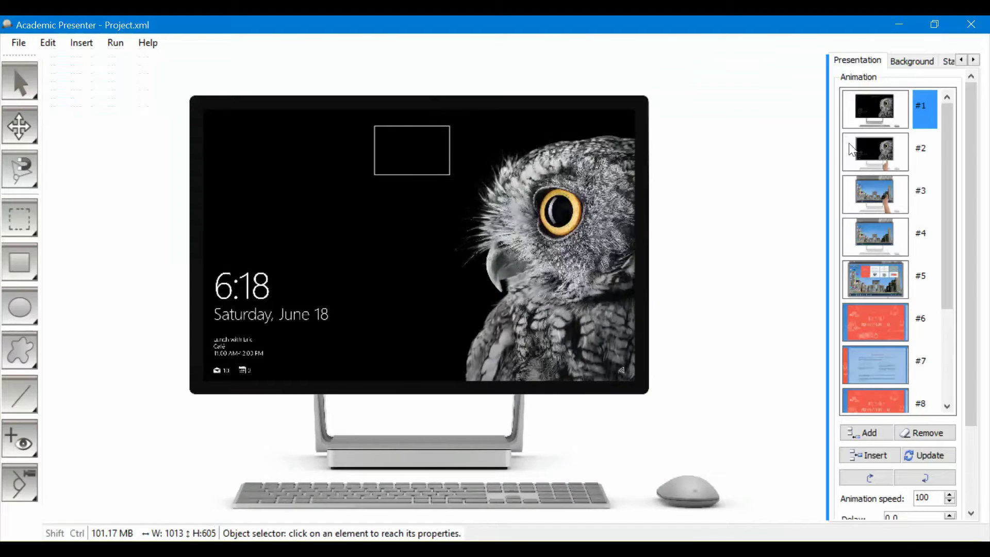
click(71, 50)
click(115, 42)
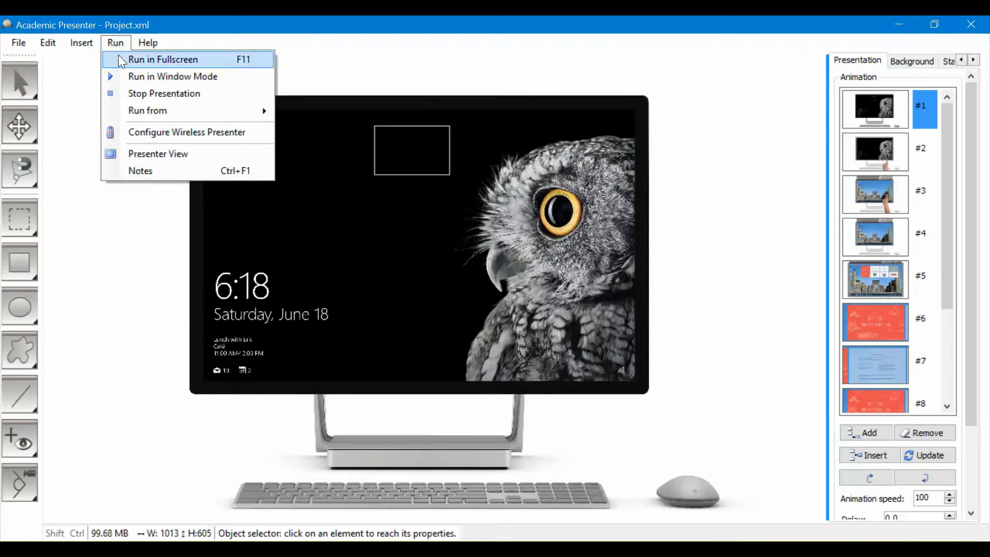
Step: Start fullscreen playback of the eleven-keyframe presentation with Run in Fullscreen
click(121, 61)
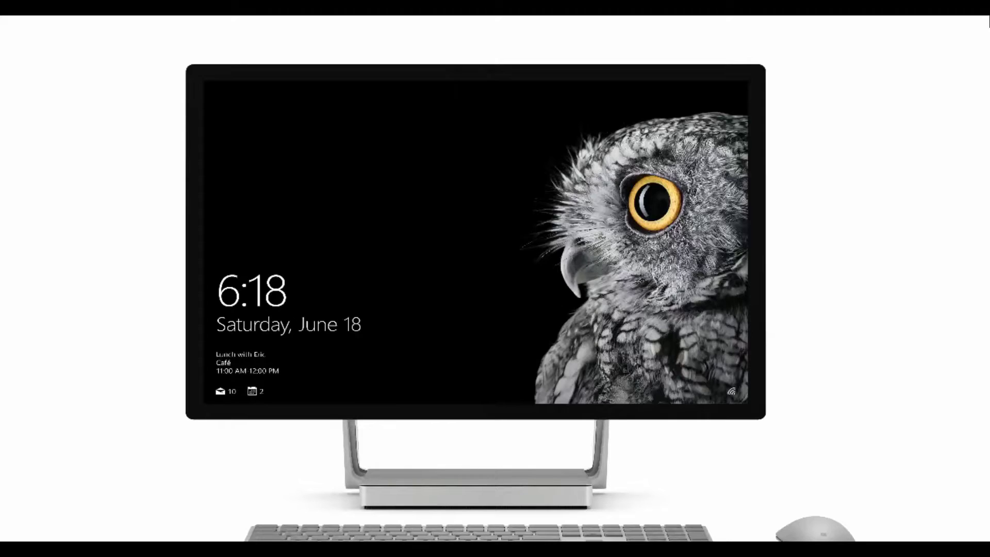